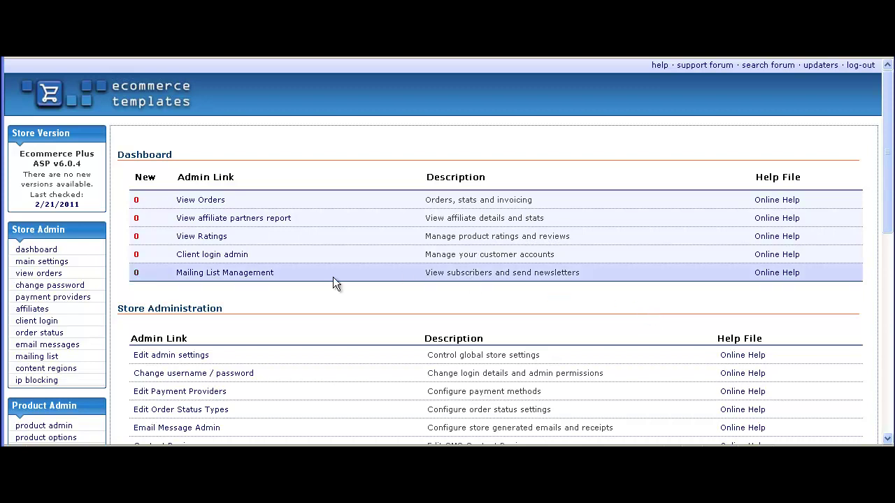
# - Start a new product option named "Shirt color" with the working name "Shirt color new"
pyautogui.click(71, 439)
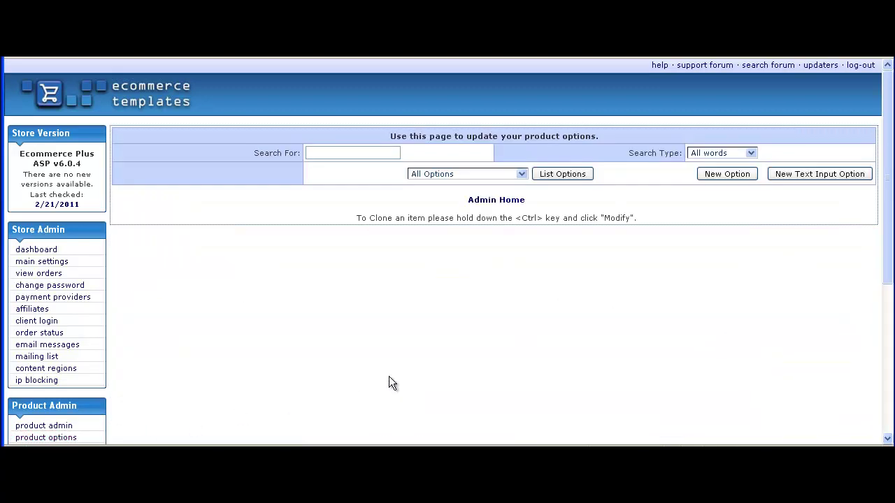
pyautogui.click(737, 179)
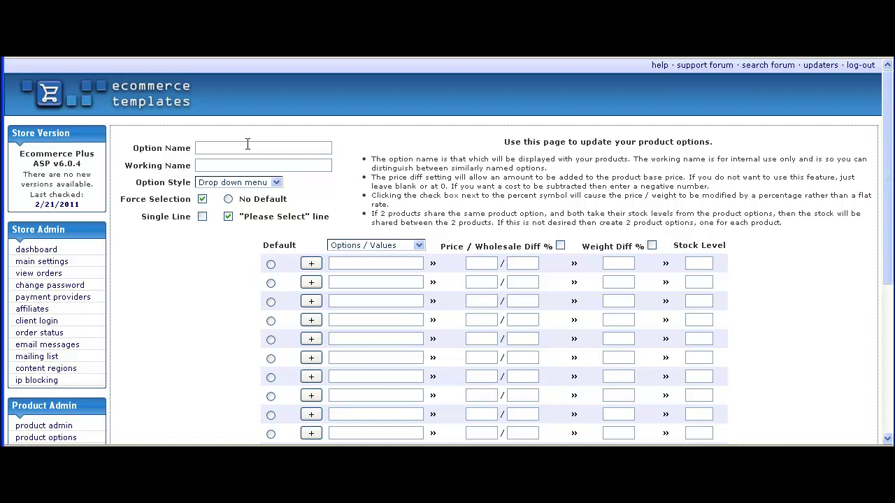
pyautogui.write('Shirt color')
pyautogui.click(227, 166)
pyautogui.write('Shirt color new')
# - Set the option style to Radio Buttons and turn off the "Please Select" line
pyautogui.moveTo(224, 183)
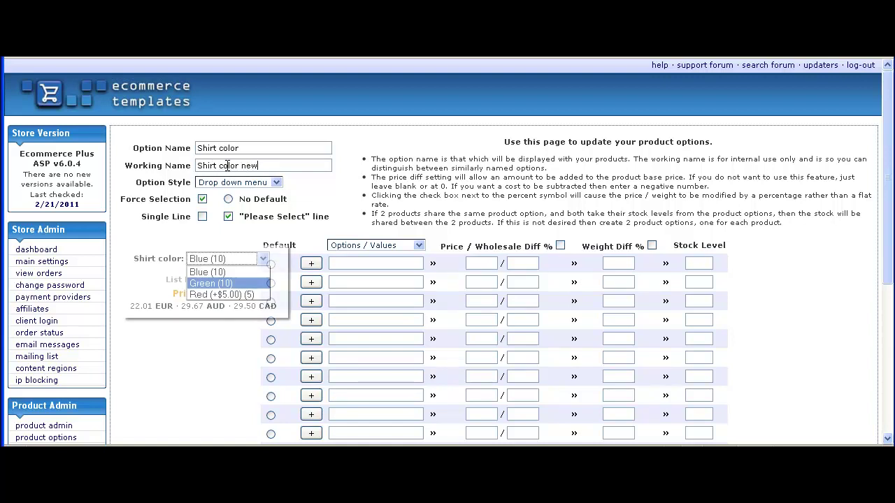
pyautogui.click(279, 183)
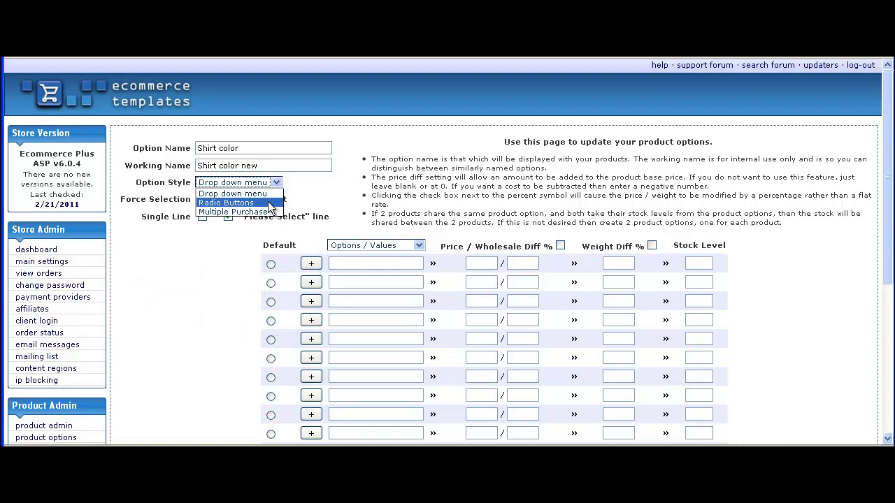
pyautogui.click(271, 202)
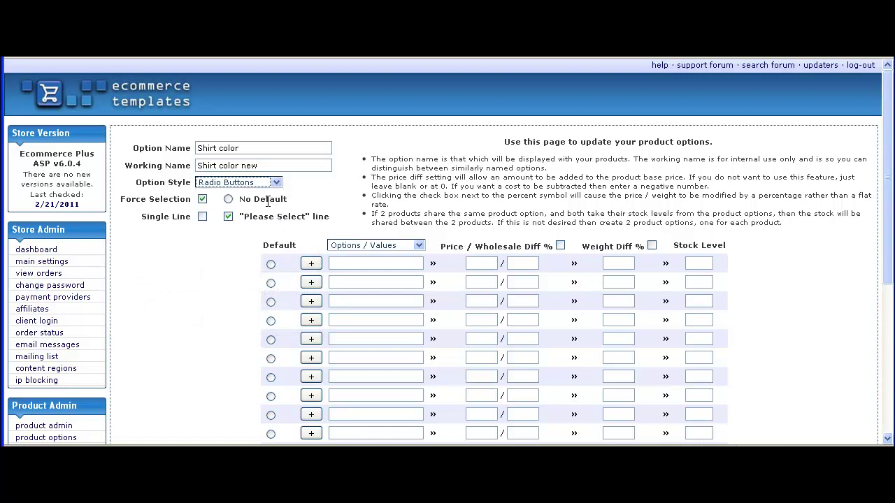
pyautogui.click(229, 217)
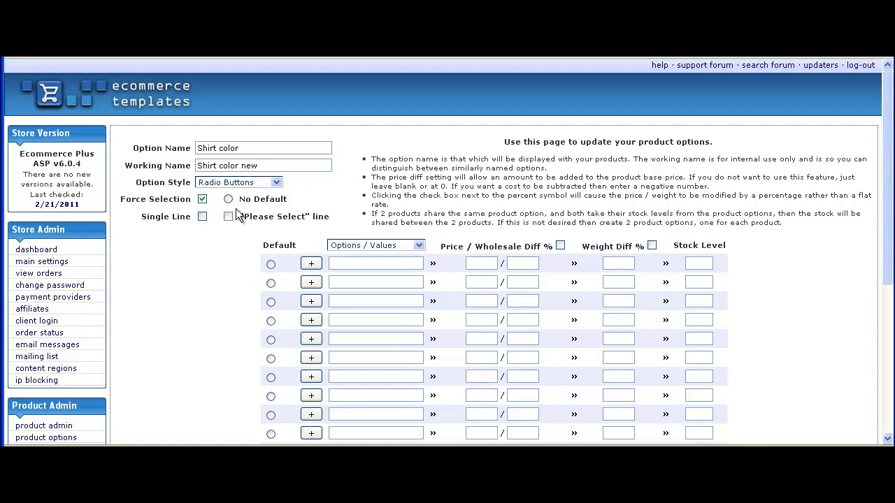
# - Enter Blue, Green and Red as the first three values of the shirt color option
pyautogui.click(349, 263)
pyautogui.write('Blue')
pyautogui.click(348, 283)
pyautogui.write('Green')
pyautogui.write('Red')
# - Set the price and wholesale differences to 0 / 0 for Blue and Green and 5 / 3 for Red, as flat amounts
pyautogui.click(475, 263)
pyautogui.write('00')
pyautogui.click(486, 301)
pyautogui.write('5')
pyautogui.click(522, 263)
pyautogui.write('00')
pyautogui.click(520, 300)
pyautogui.write('3')
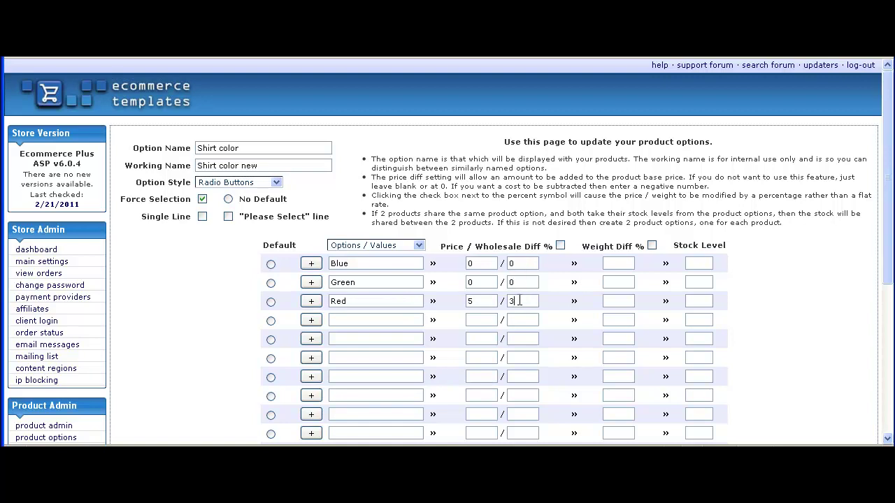
pyautogui.click(560, 246)
pyautogui.click(560, 248)
# - Set the weight difference to 0 for Blue, Green and Red, keeping it a flat amount rather than a percentage
pyautogui.click(623, 265)
pyautogui.write('000')
pyautogui.click(651, 246)
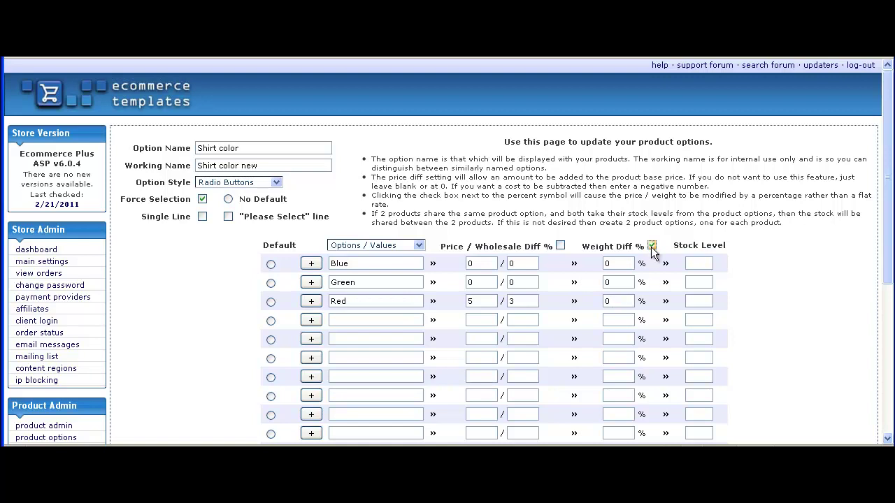
pyautogui.click(652, 247)
# - Set the stock levels to 10 for Blue, 10 for Green and 5 for Red
pyautogui.click(698, 263)
pyautogui.write('10')
pyautogui.click(699, 282)
pyautogui.write('10')
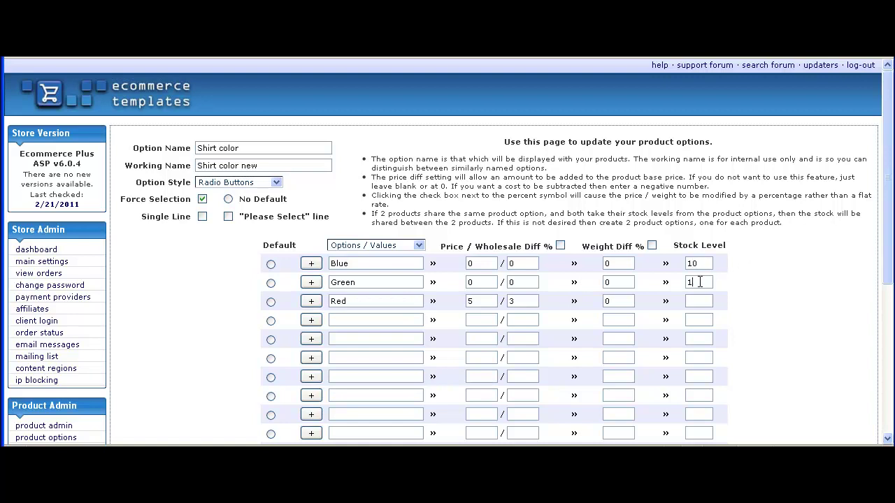
pyautogui.click(696, 299)
pyautogui.write('5')
# - Under Options / Alternates, give Blue the alt image prodimages/blue.jpg and alt large image prodimages/bluelg.jpg, and submit the option
pyautogui.click(420, 244)
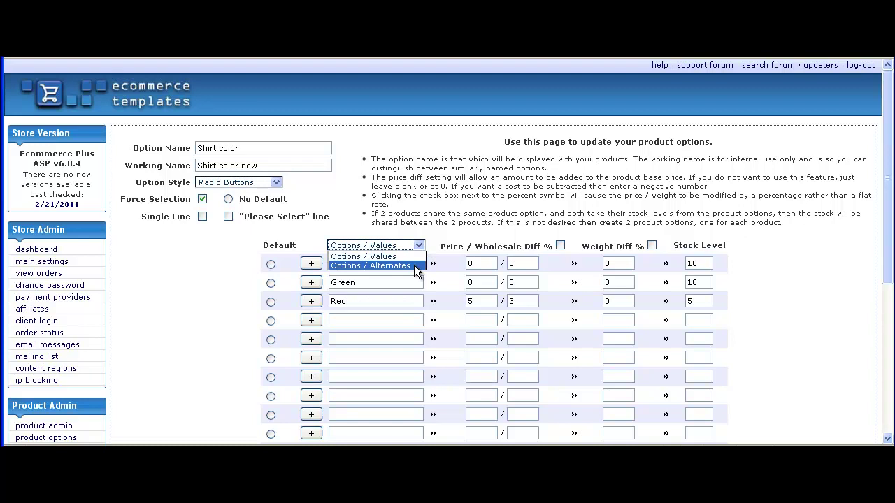
pyautogui.click(417, 267)
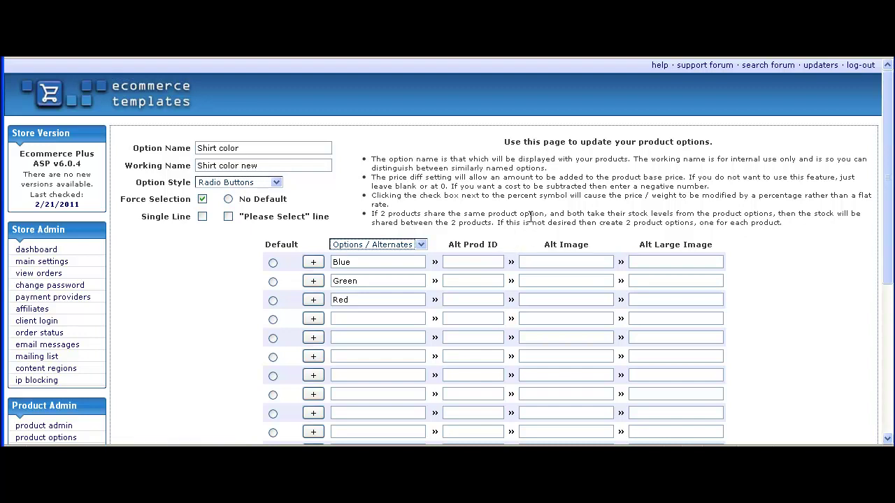
pyautogui.click(530, 261)
pyautogui.write('prodimages/blue')
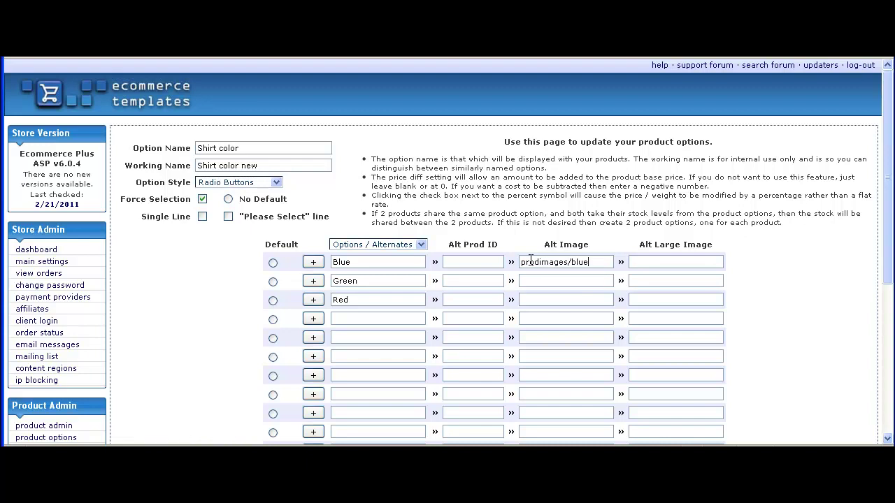
pyautogui.write('.jpg')
pyautogui.click(683, 264)
pyautogui.write('prodimages/bluelg.jpg')
pyautogui.scroll(-5, 799, 313)
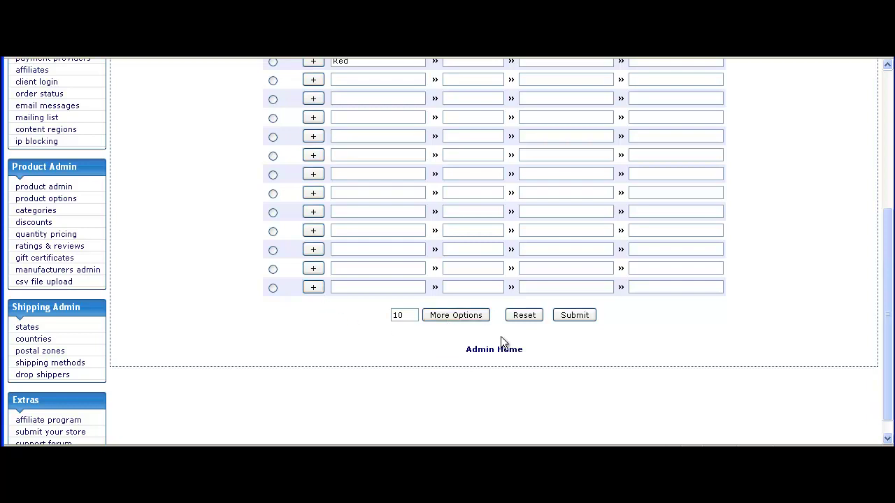
pyautogui.click(574, 315)
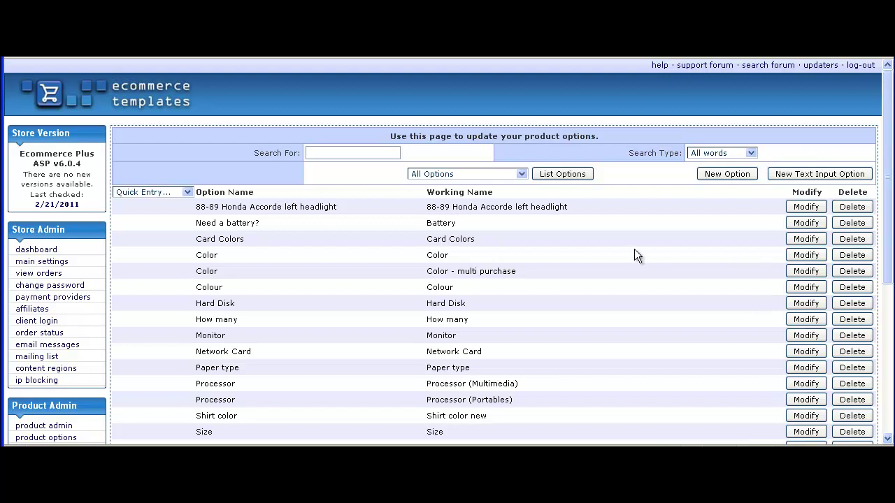
# - Locate the new Shirt color option in the list of product options
pyautogui.scroll(-4, 634, 251)
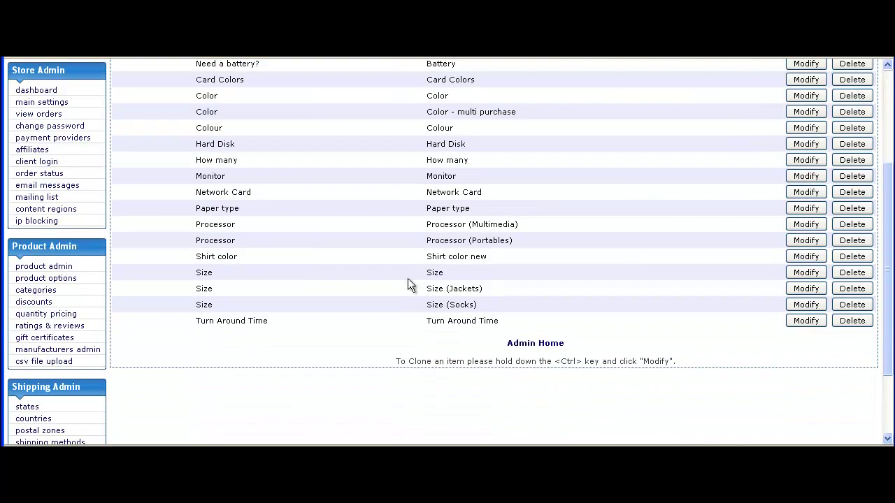
pyautogui.moveTo(195, 256); pyautogui.dragTo(493, 262)
pyautogui.click(539, 267)
# - List the store's products and open the Andy Shirt product for modification
pyautogui.click(54, 269)
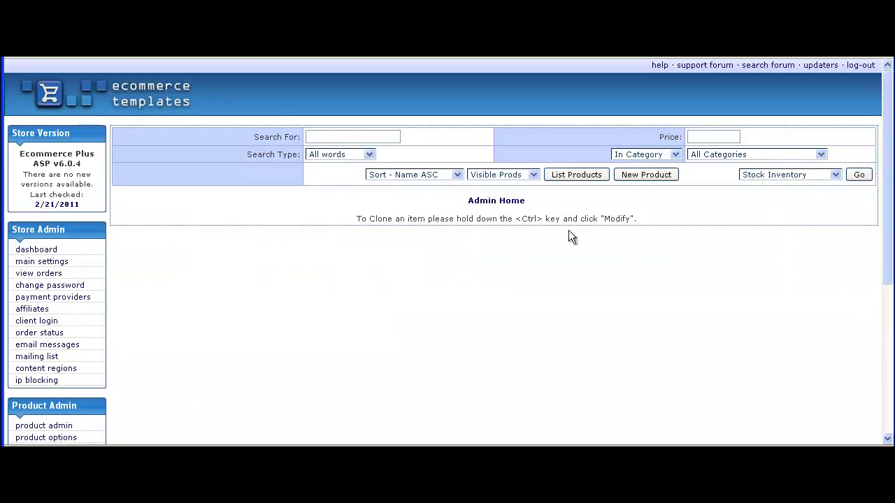
pyautogui.click(587, 175)
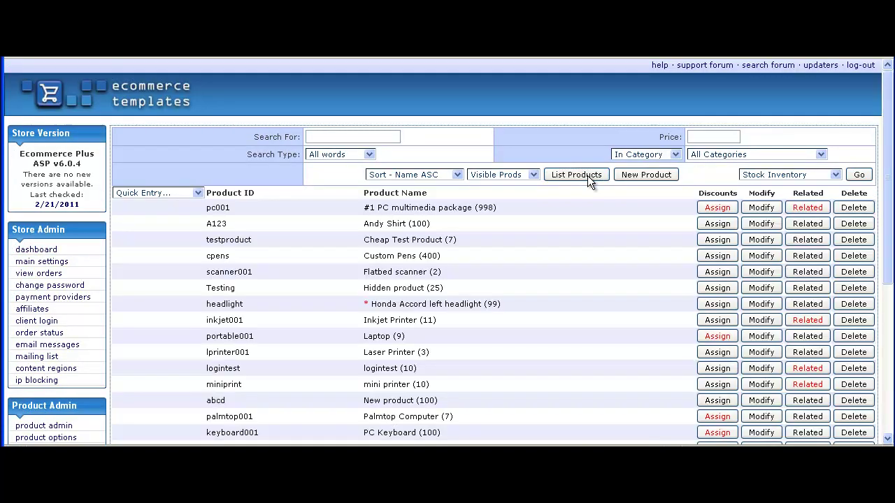
pyautogui.click(754, 228)
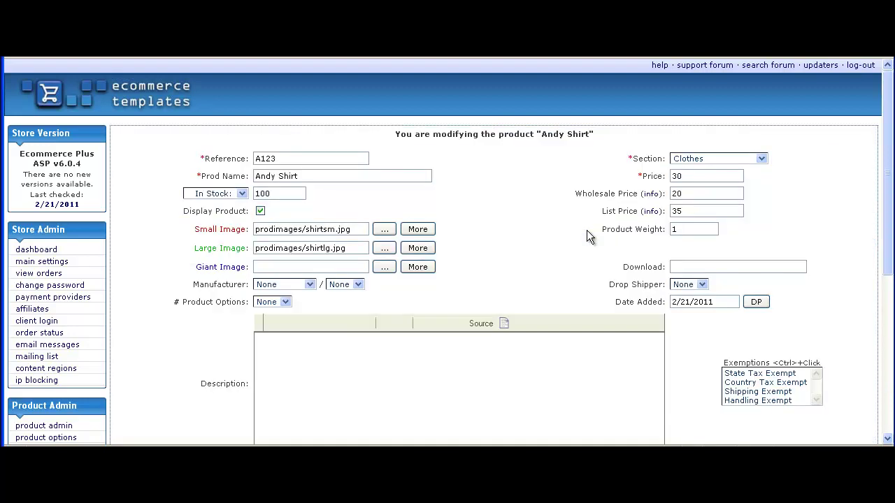
# - Give the product one product option and assign "Shirt color new" to it
pyautogui.click(285, 302)
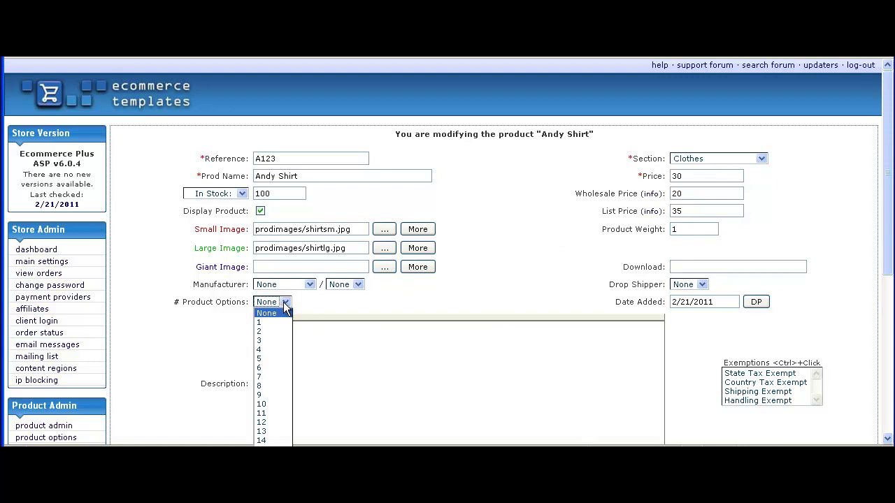
pyautogui.click(278, 323)
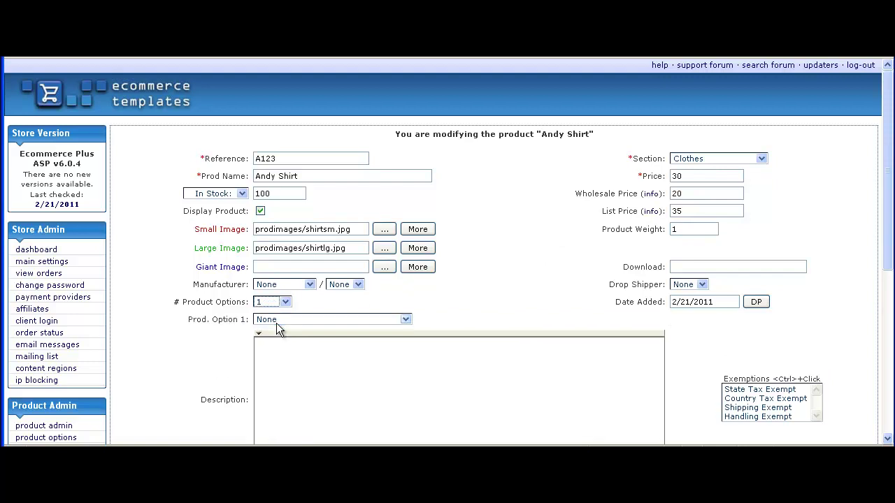
pyautogui.click(278, 320)
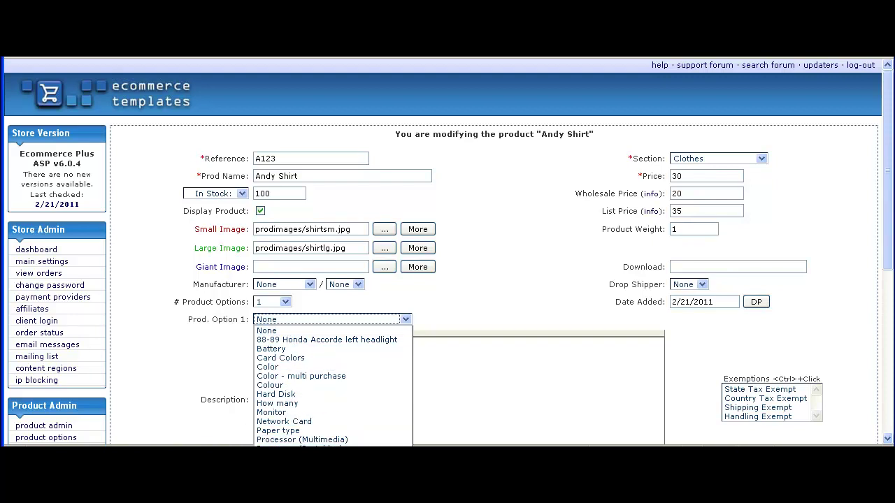
pyautogui.click(294, 476)
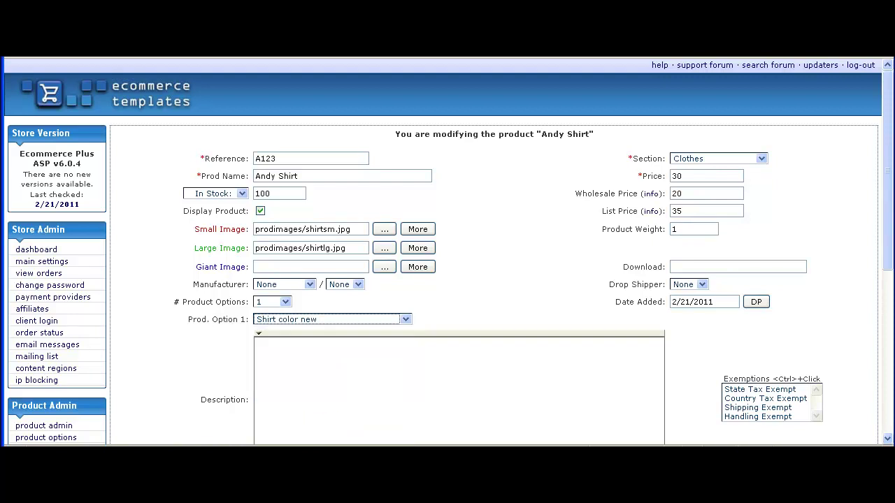
# - Change the product's stock tracking to By Options and submit the product changes
pyautogui.click(242, 194)
pyautogui.click(282, 204)
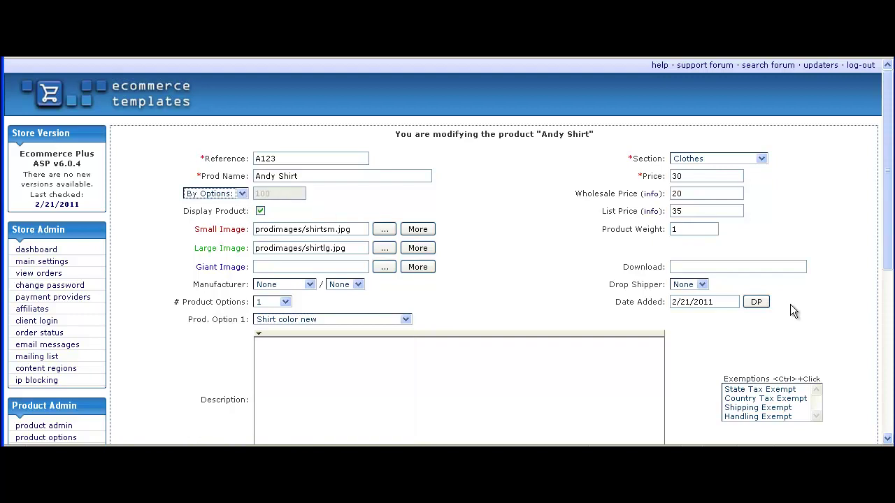
pyautogui.scroll(-5, 845, 286)
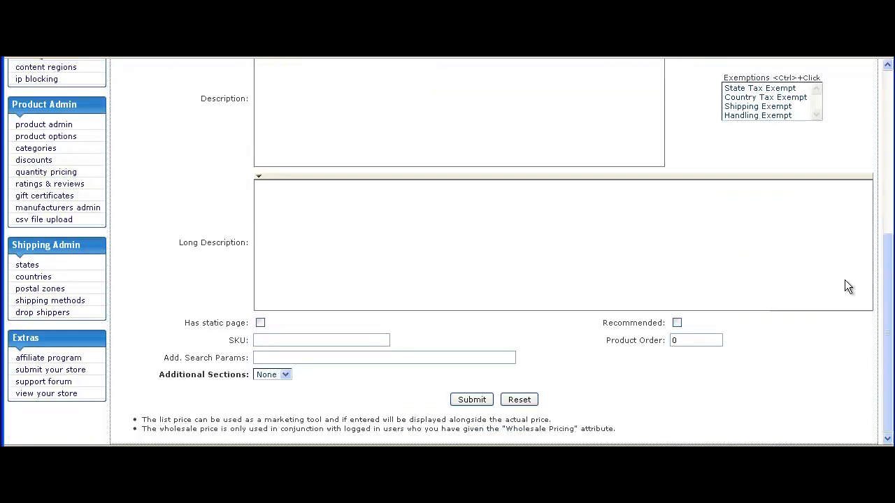
pyautogui.click(472, 399)
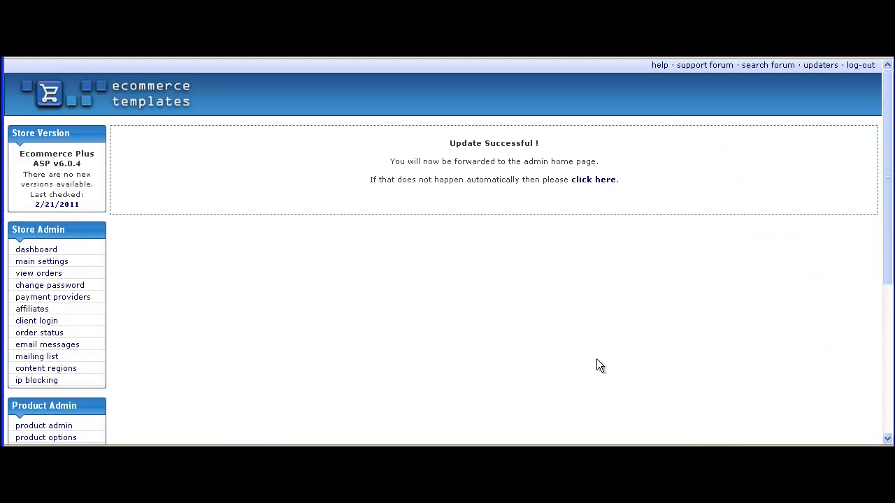